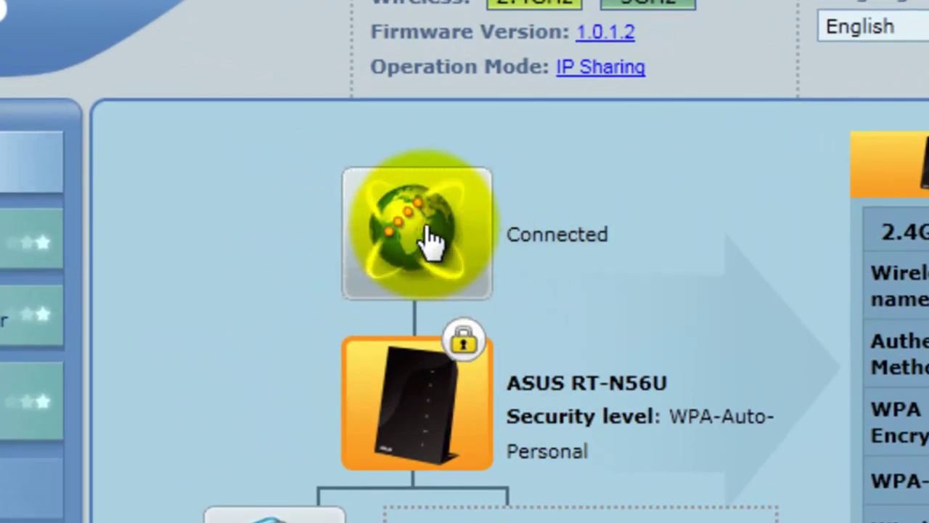
Run Quick Internet Setup with Automatic IP, apply all settings and review the summary.
click(410, 181)
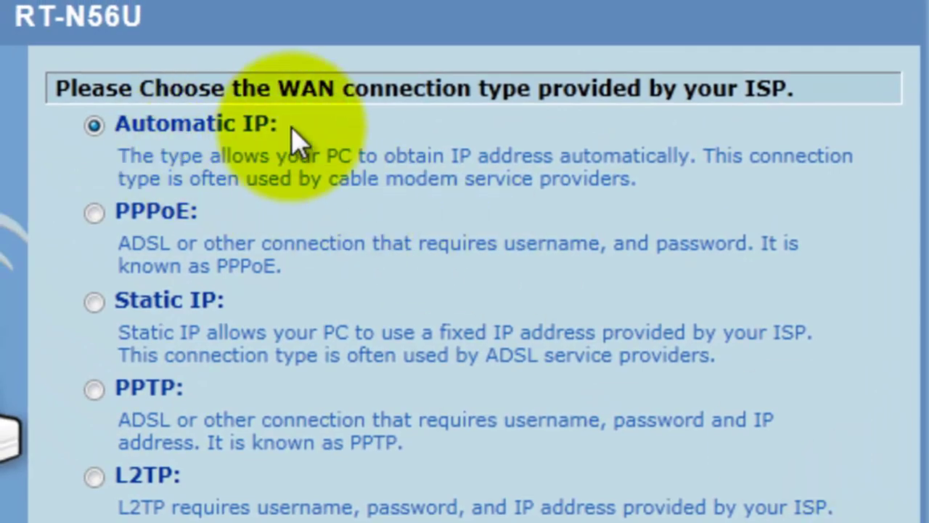
drag(274, 112, 115, 125)
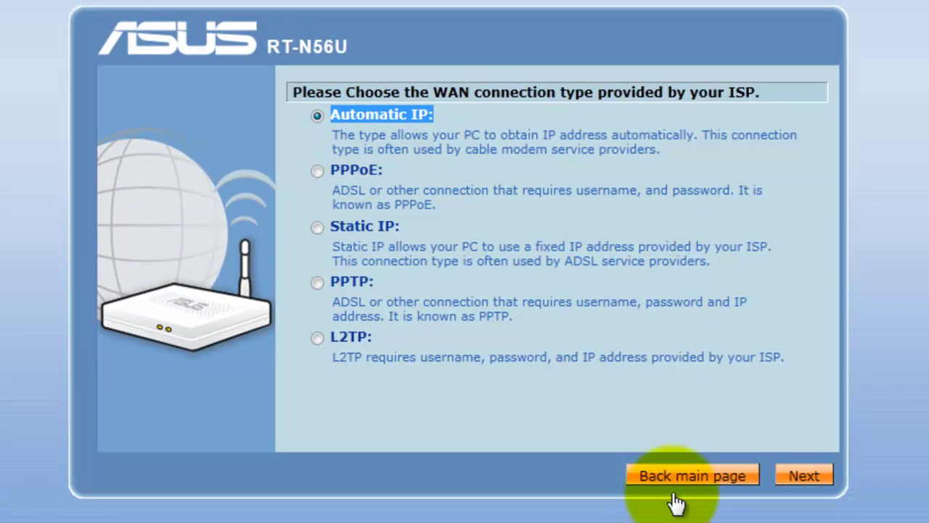
click(802, 475)
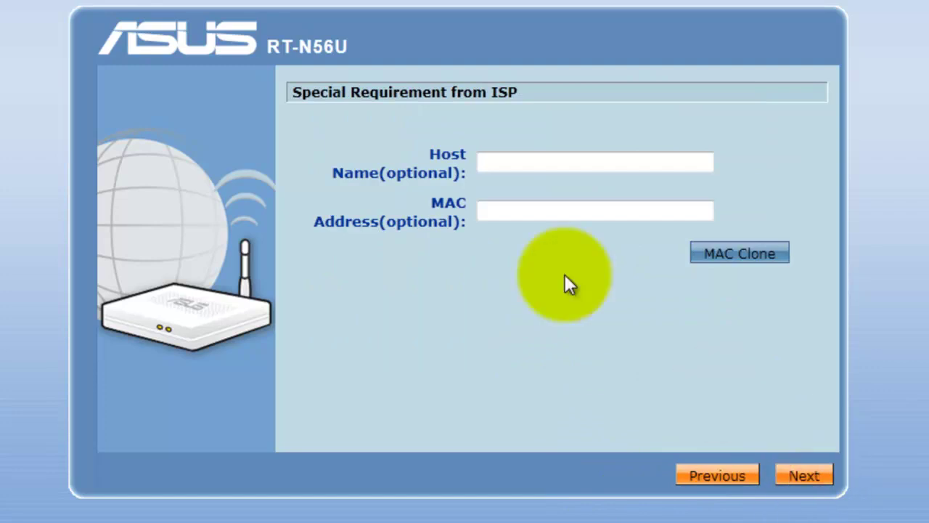
click(799, 470)
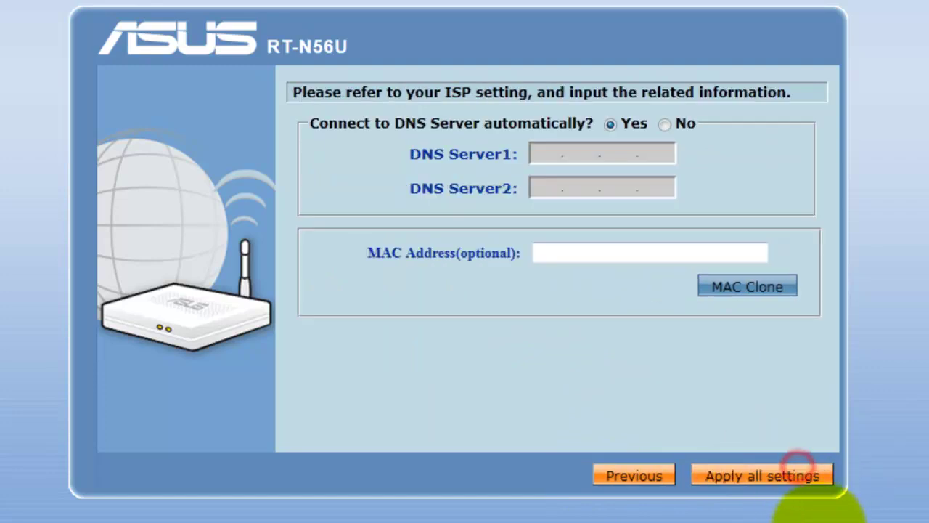
click(762, 475)
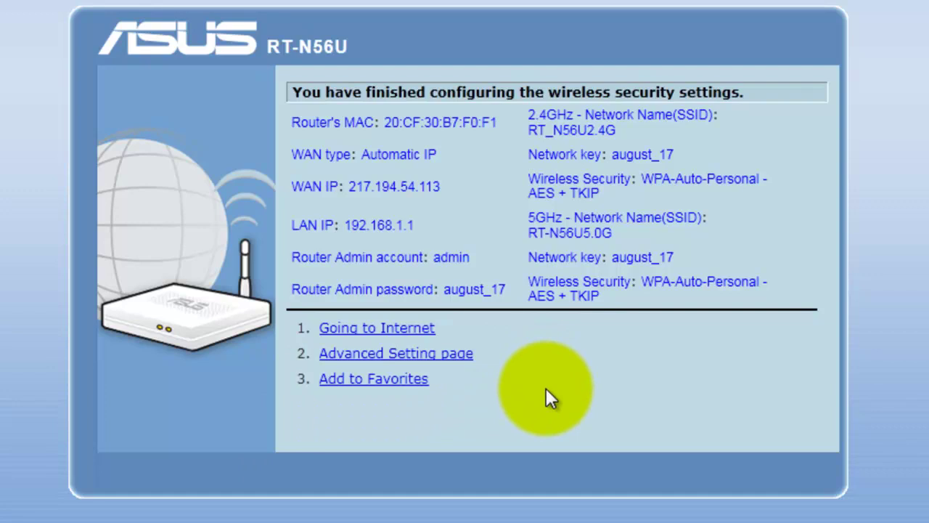
drag(722, 411, 289, 81)
Back on the Network Map, highlight the internet Connected status label.
click(288, 82)
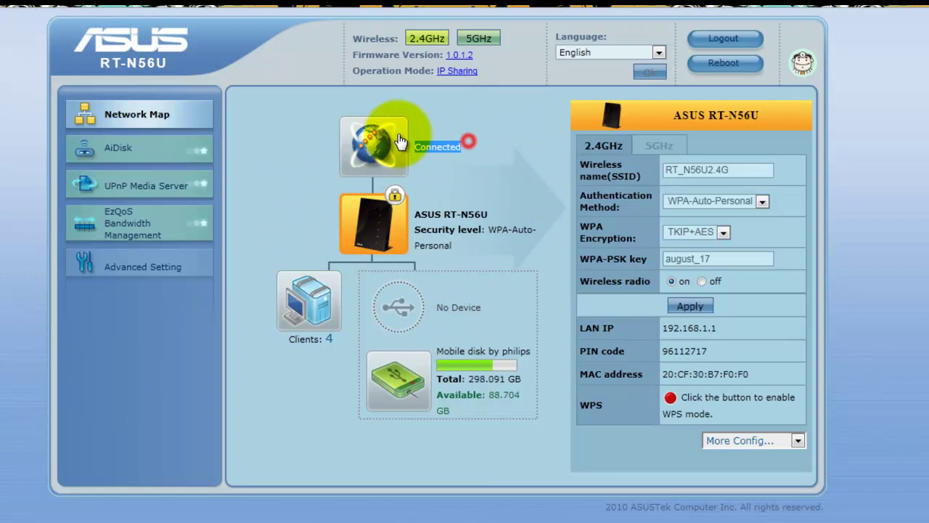
drag(466, 141, 259, 141)
click(273, 128)
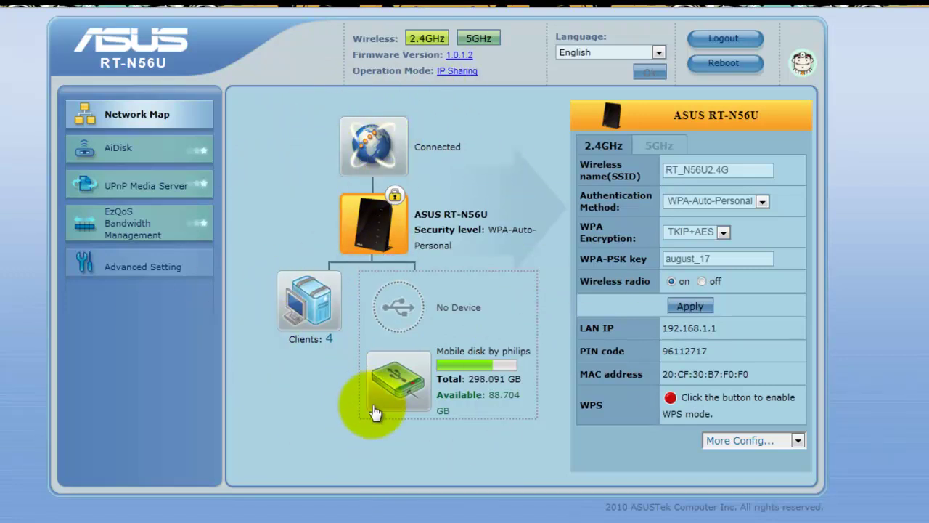
click(417, 147)
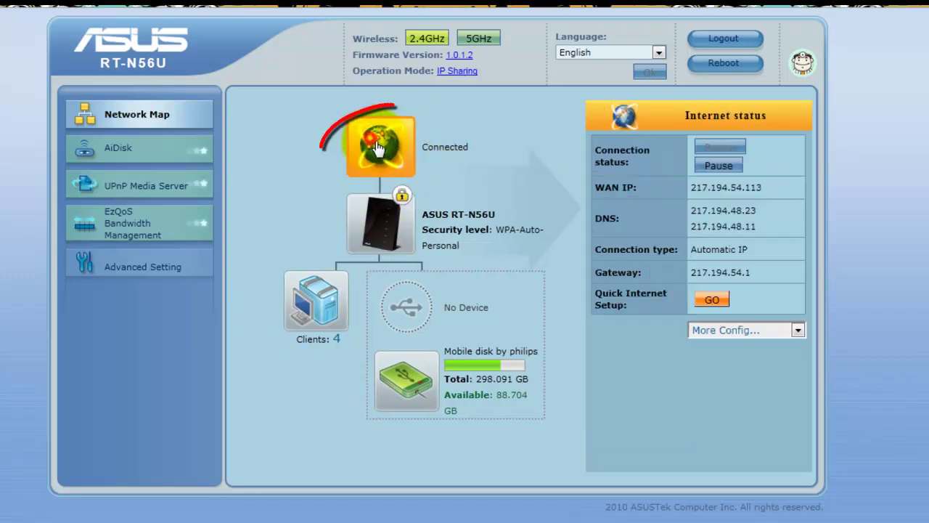
drag(784, 182, 683, 205)
click(379, 231)
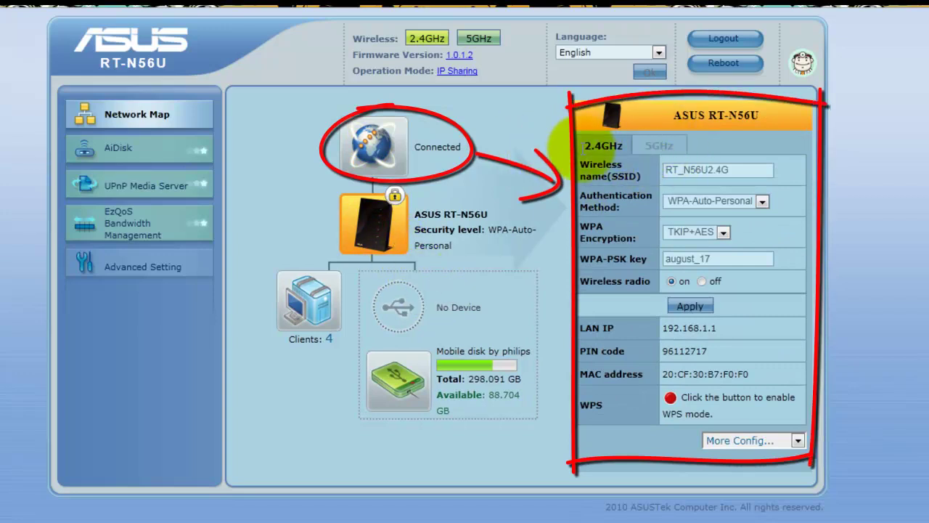
click(660, 146)
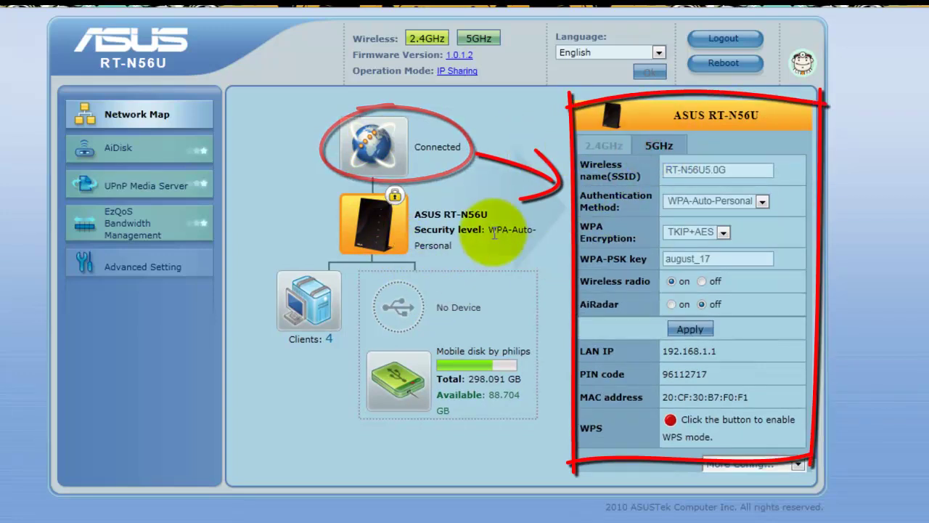
click(740, 169)
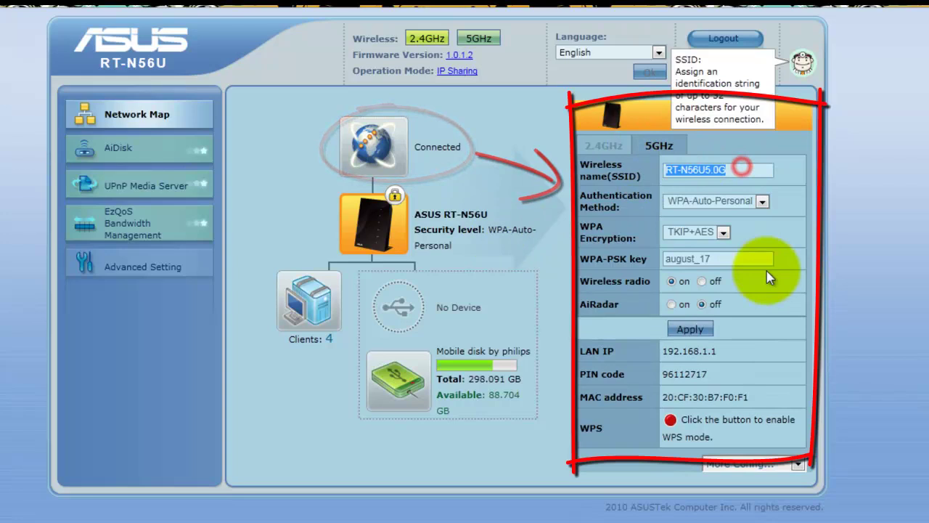
click(757, 171)
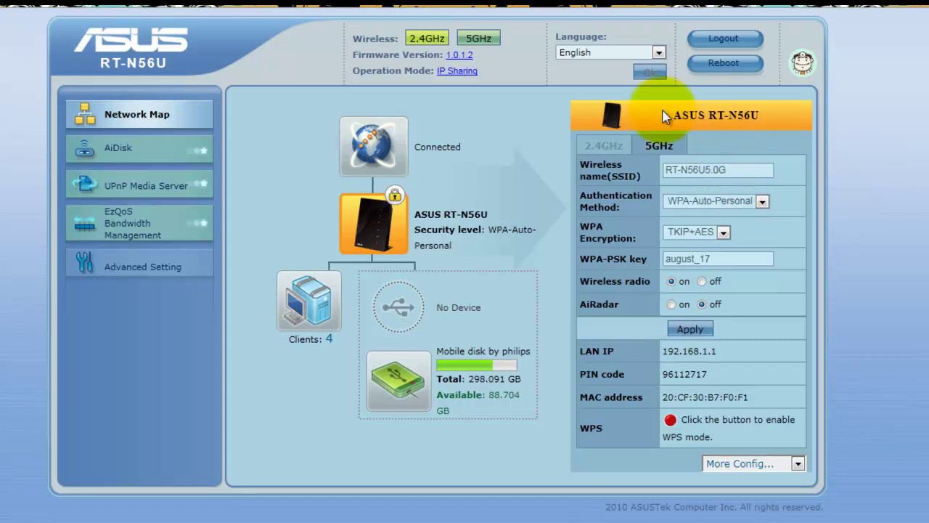
double_click(737, 169)
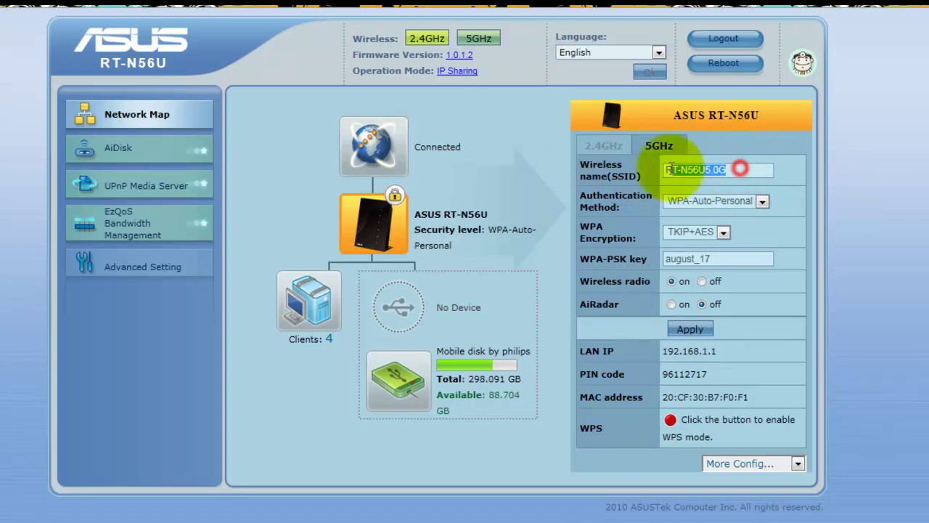
drag(695, 169, 719, 170)
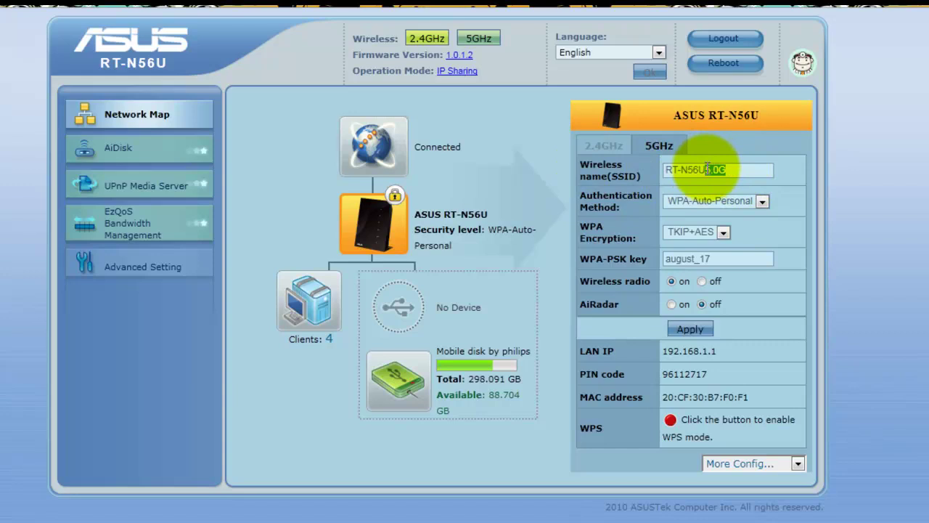
click(594, 145)
drag(746, 169, 709, 167)
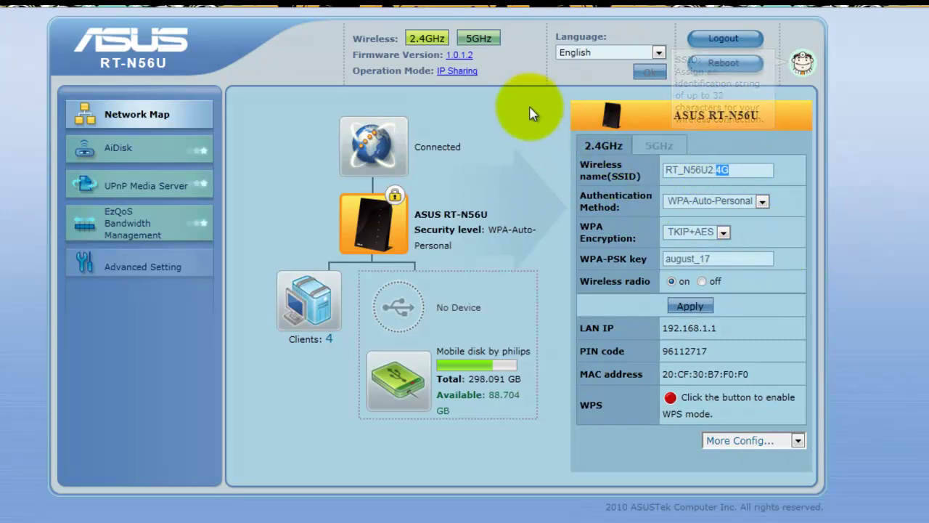
click(481, 117)
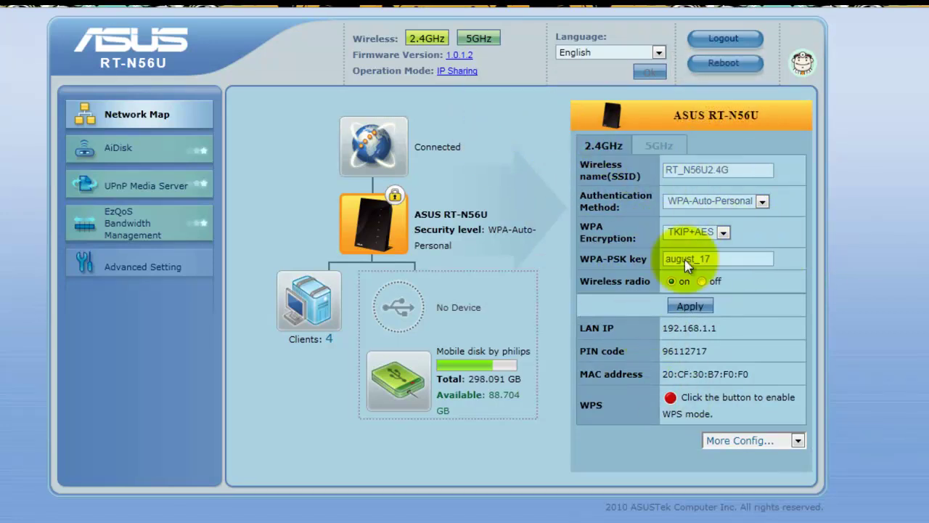
View the connected clients list, then the Philips USB disk status.
click(338, 308)
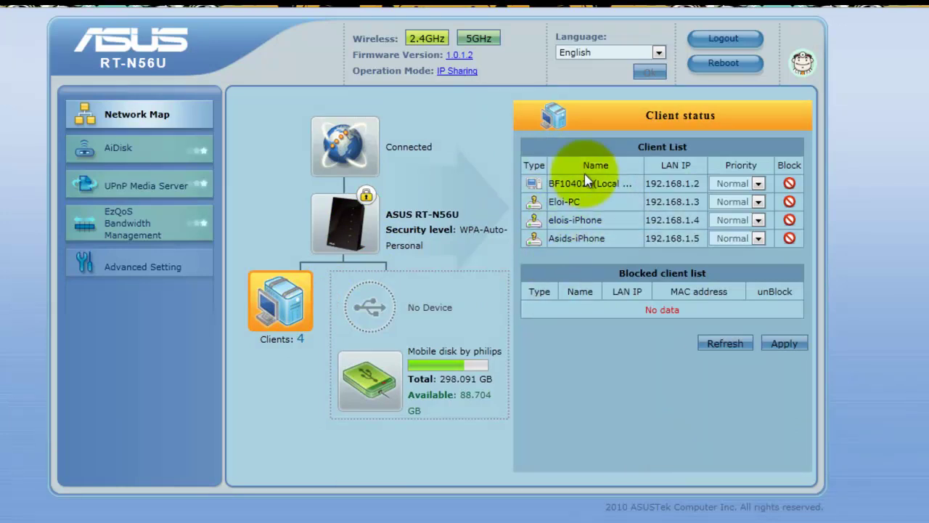
click(372, 386)
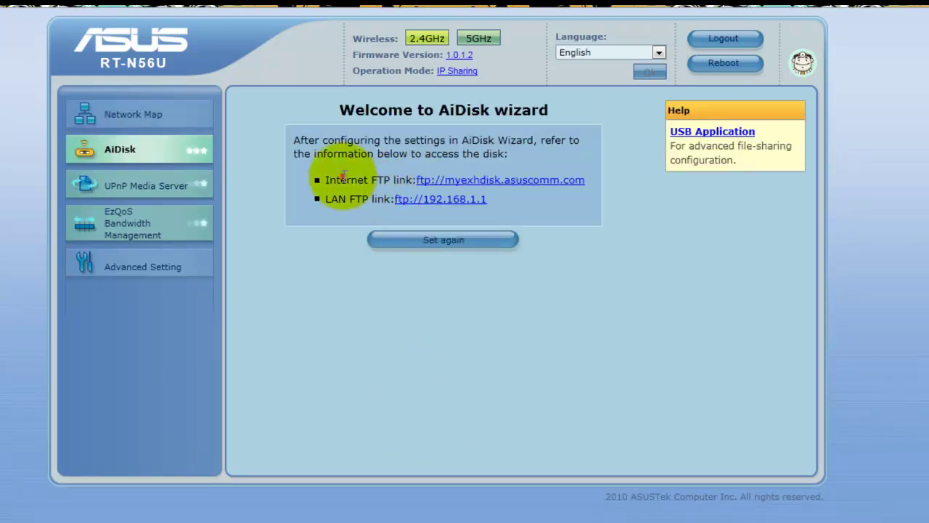
Review the existing Internet FTP link, then restart the AiDisk wizard with Set again.
drag(340, 180, 421, 180)
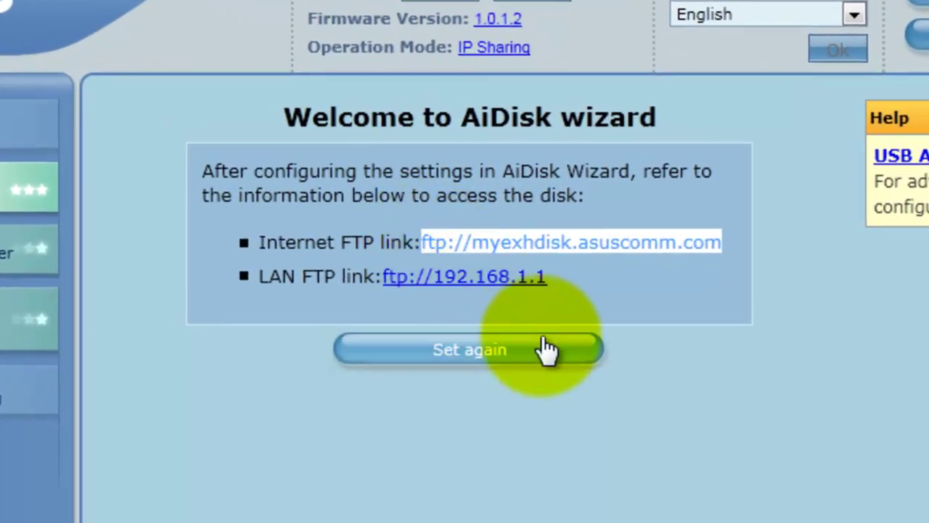
click(676, 284)
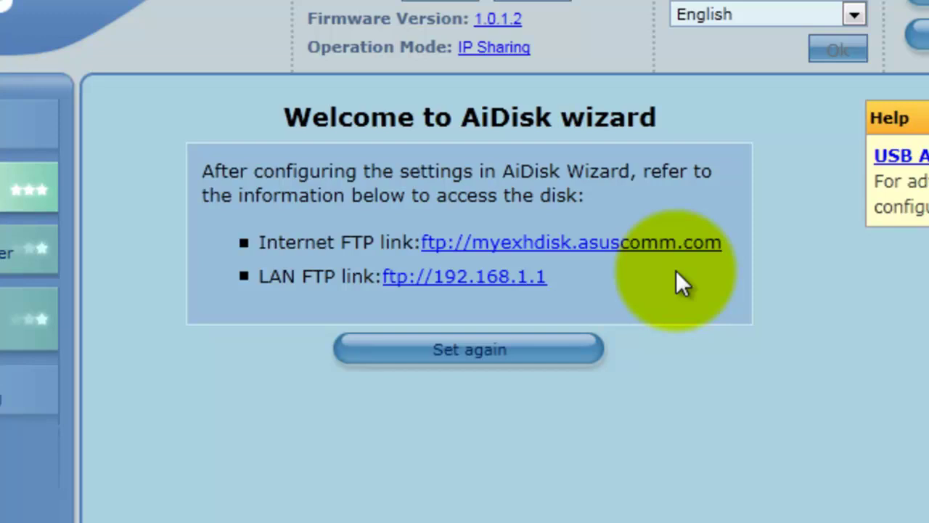
click(466, 351)
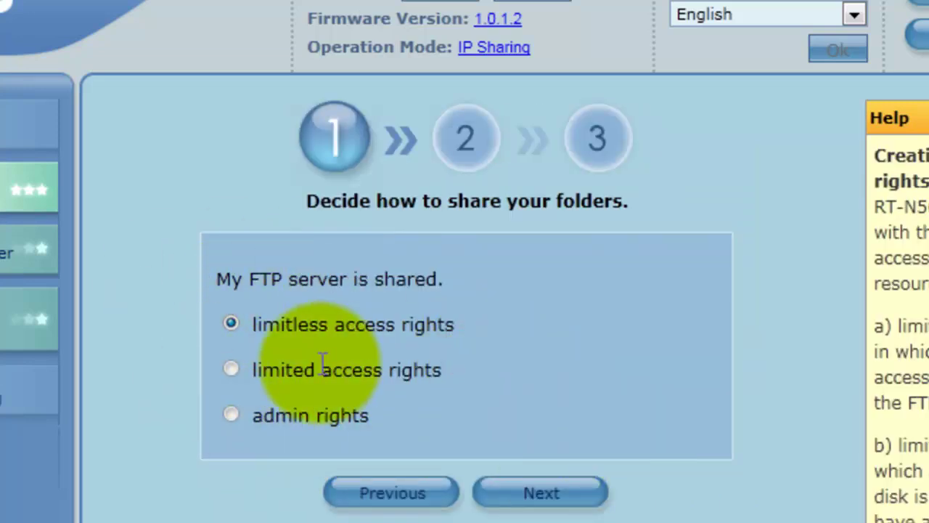
Share the FTP folders with admin rights, verify the admin password, and go to the domain step.
drag(409, 415, 222, 286)
click(231, 414)
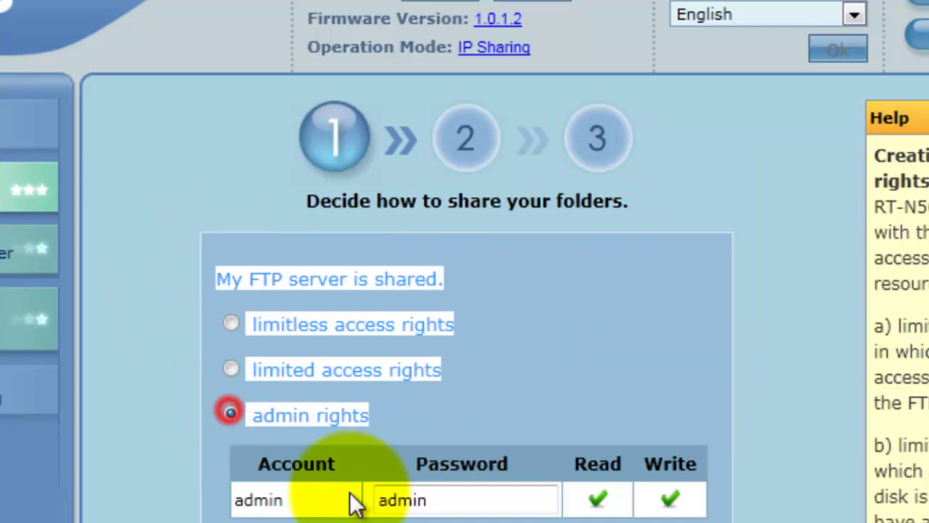
click(477, 502)
click(384, 496)
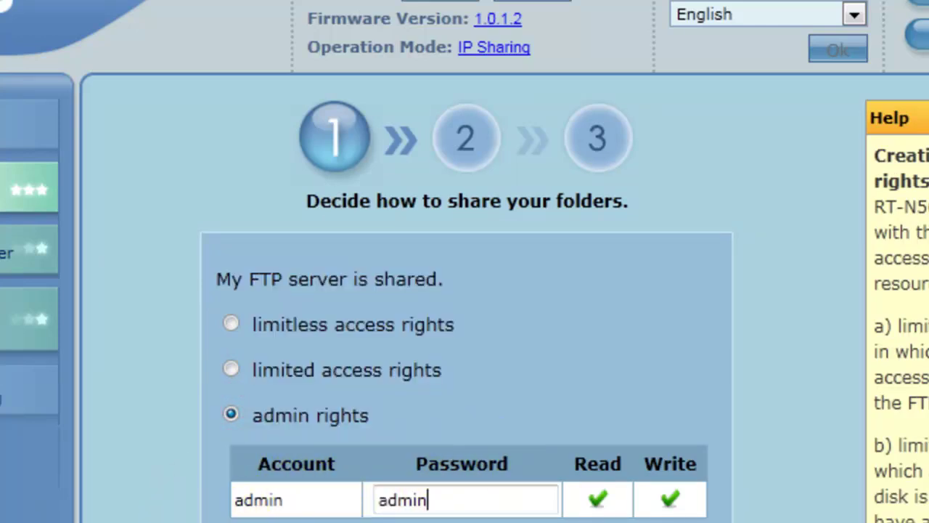
click(541, 520)
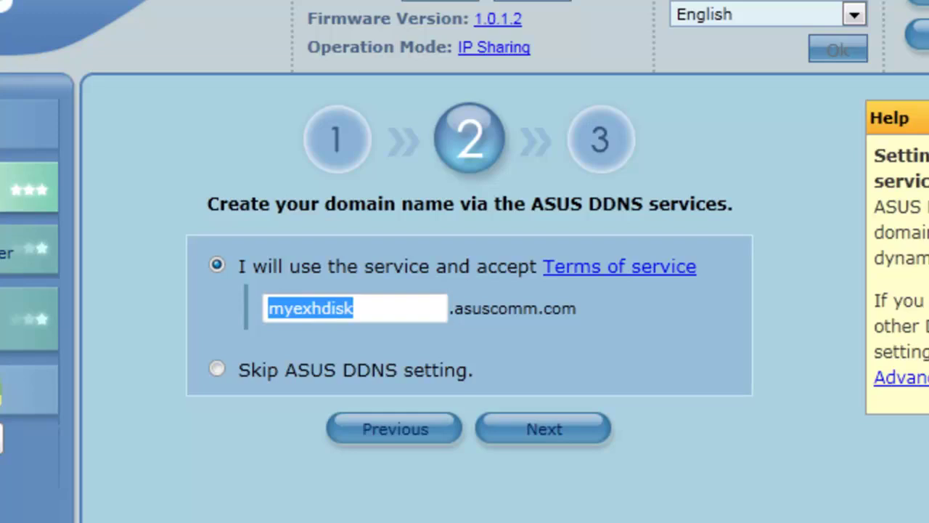
Replace the suggested domain name with myexternalhd.asuscomm.com and submit it.
key(BackSpace)
text(my)
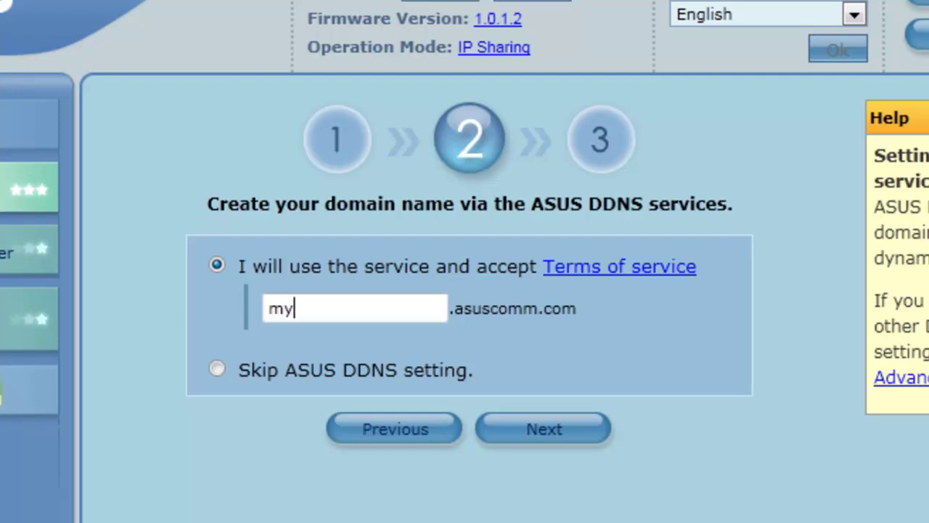
text(extern)
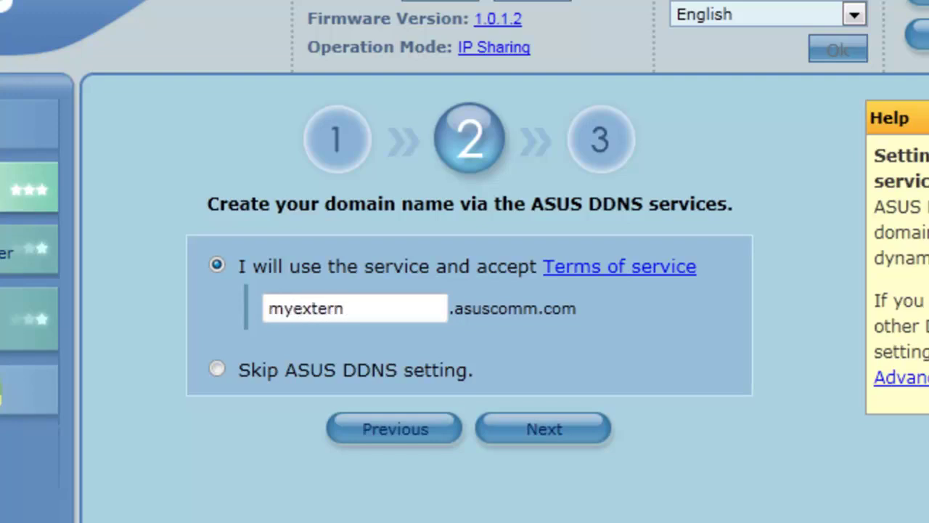
text(alhd)
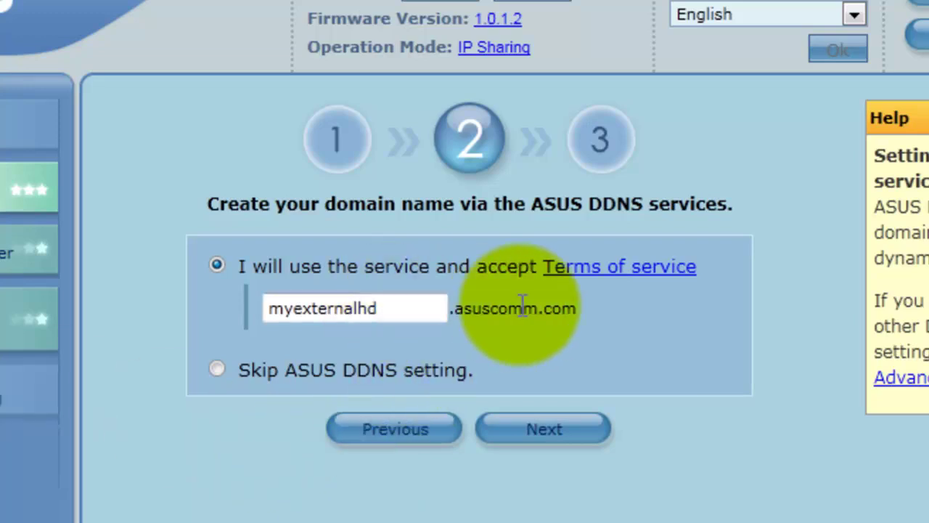
drag(592, 314, 249, 315)
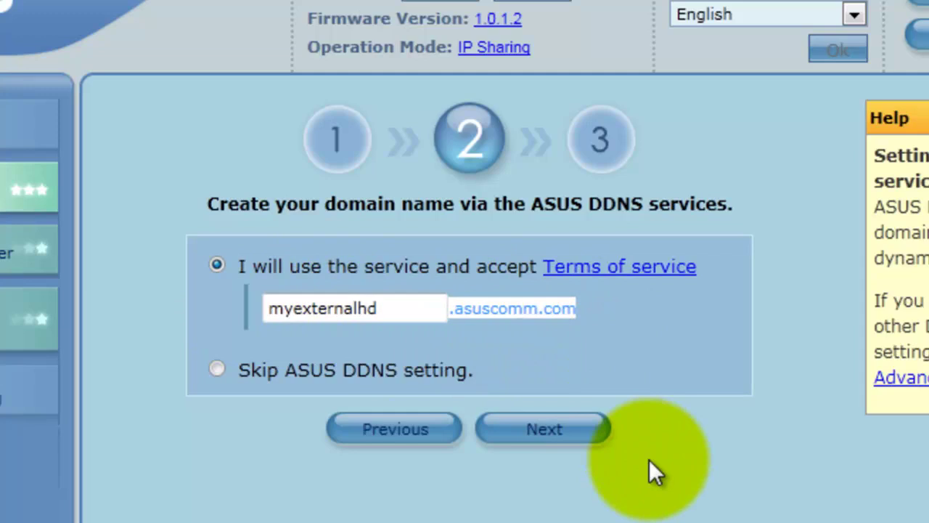
click(243, 295)
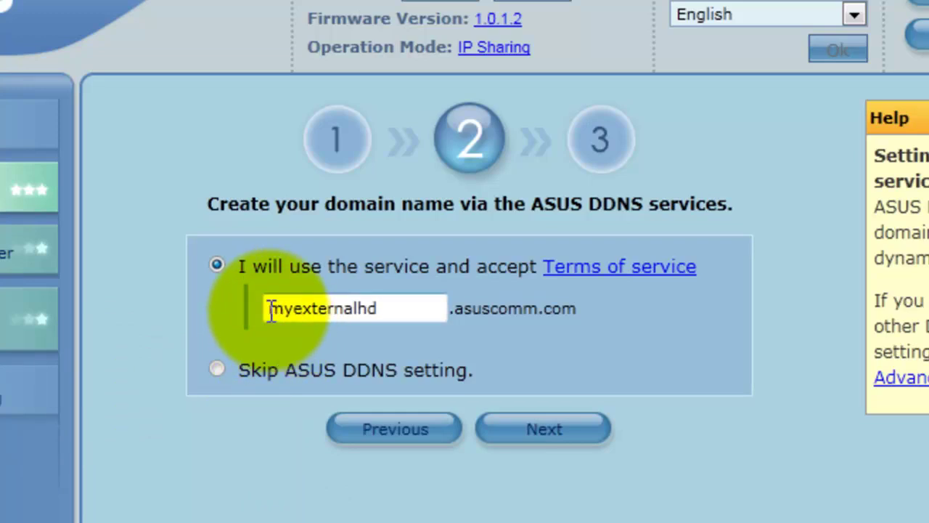
click(556, 431)
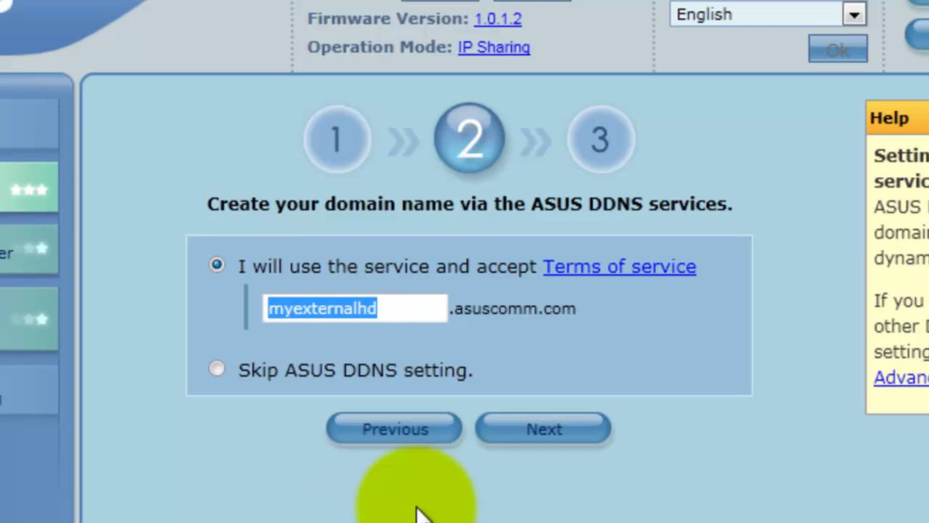
click(543, 430)
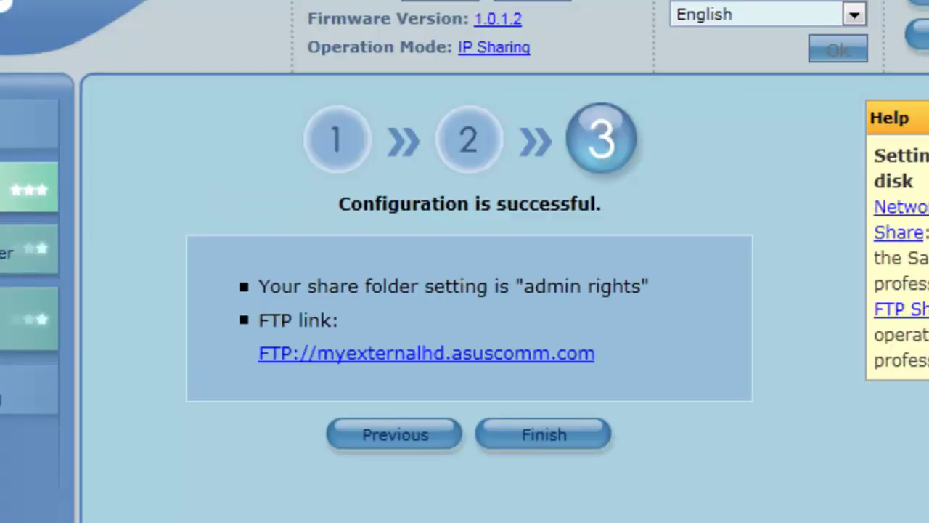
drag(595, 356, 31, 363)
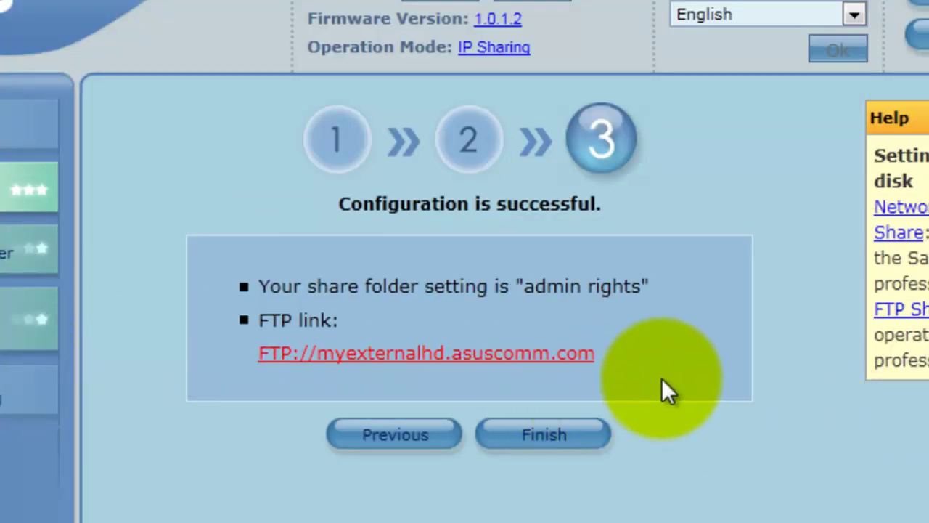
drag(661, 378, 244, 373)
click(690, 377)
drag(691, 376, 150, 378)
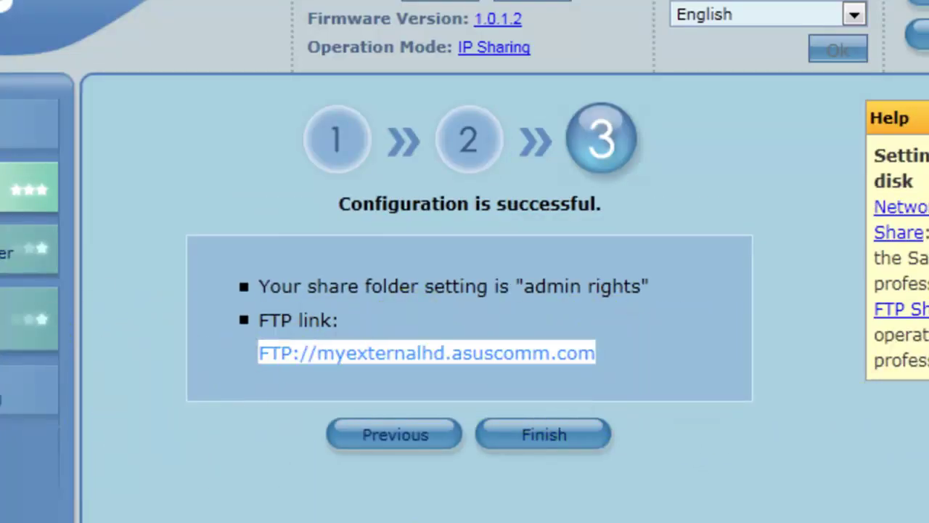
click(692, 349)
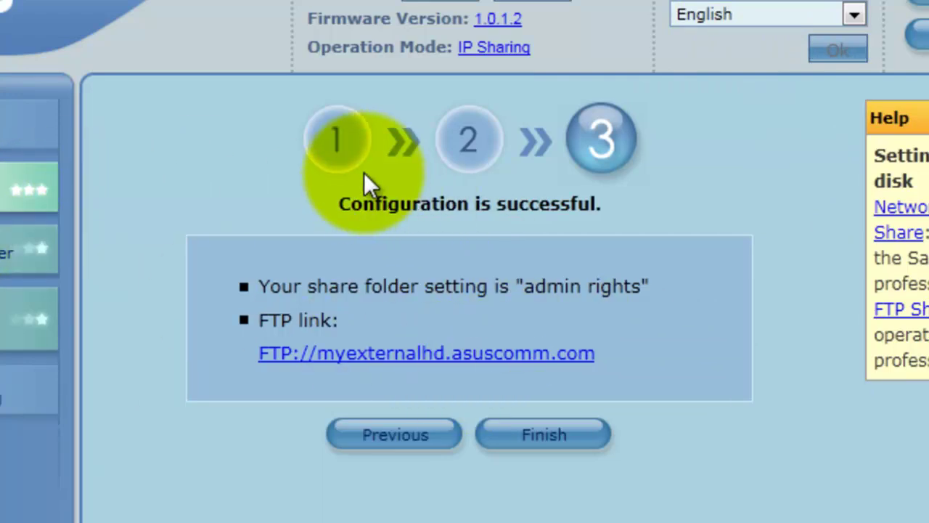
Finish the AiDisk wizard and open USB Application settings from the Help box.
click(535, 442)
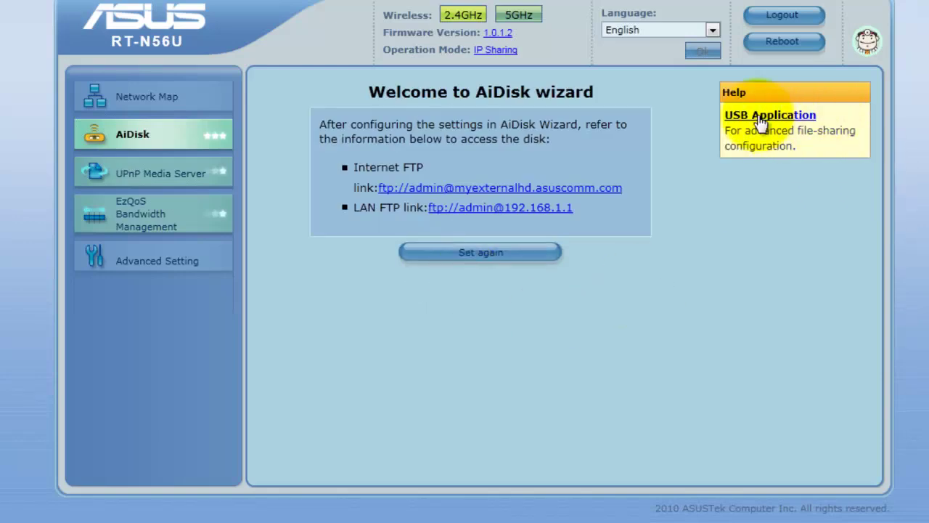
drag(823, 115, 726, 116)
click(778, 205)
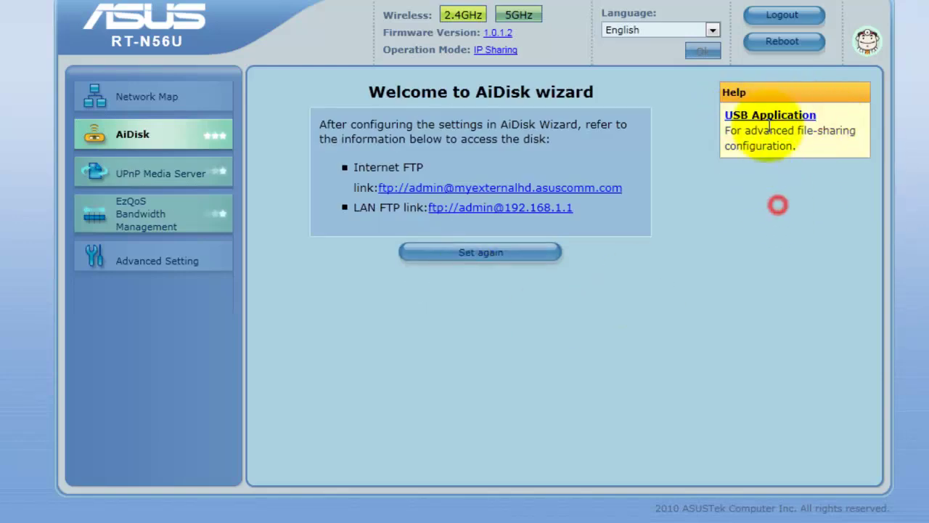
click(769, 116)
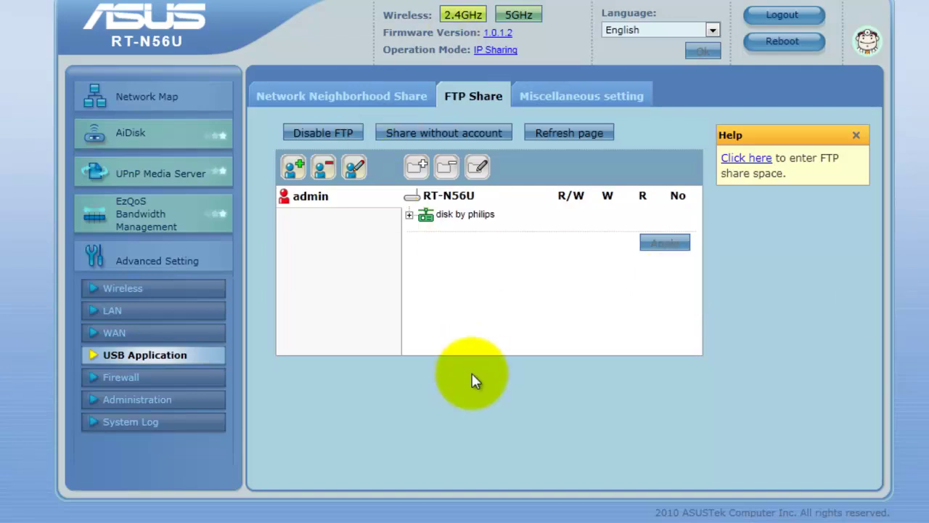
Expand and collapse the 'disk by philips' share in the FTP Share tree.
click(407, 215)
click(408, 216)
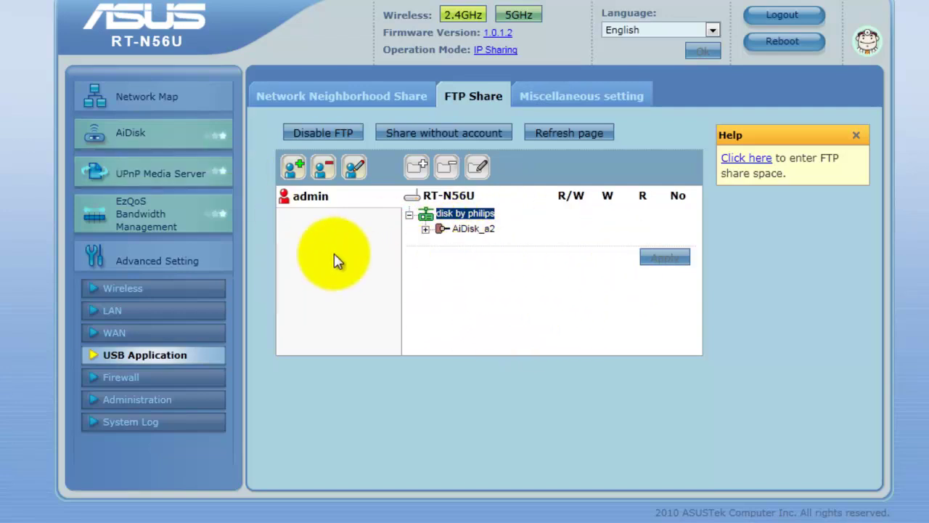
click(409, 215)
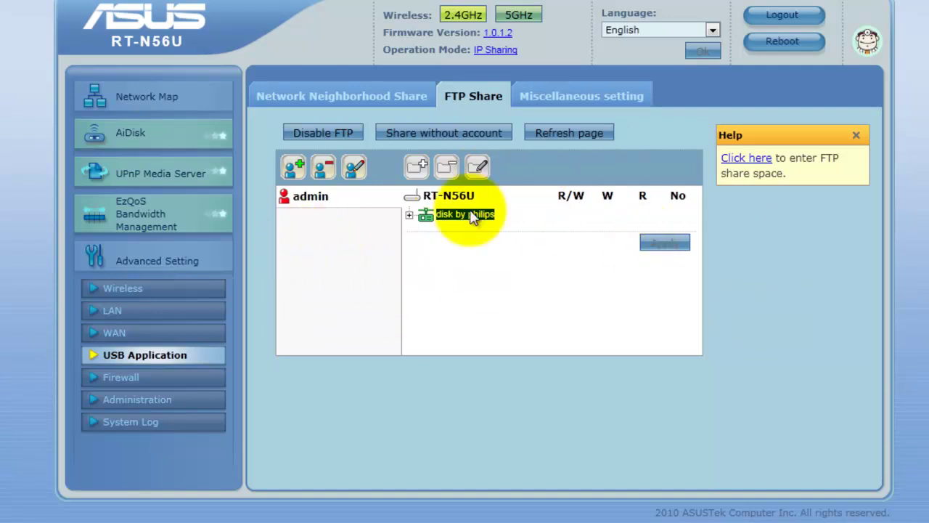
Open the UPnP Media Server page and highlight its Enabled status.
click(172, 181)
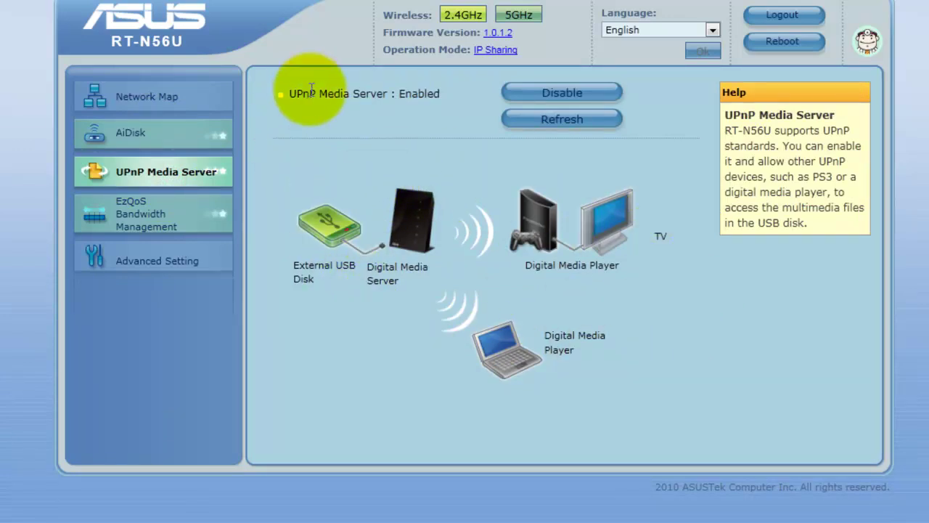
drag(317, 93, 435, 93)
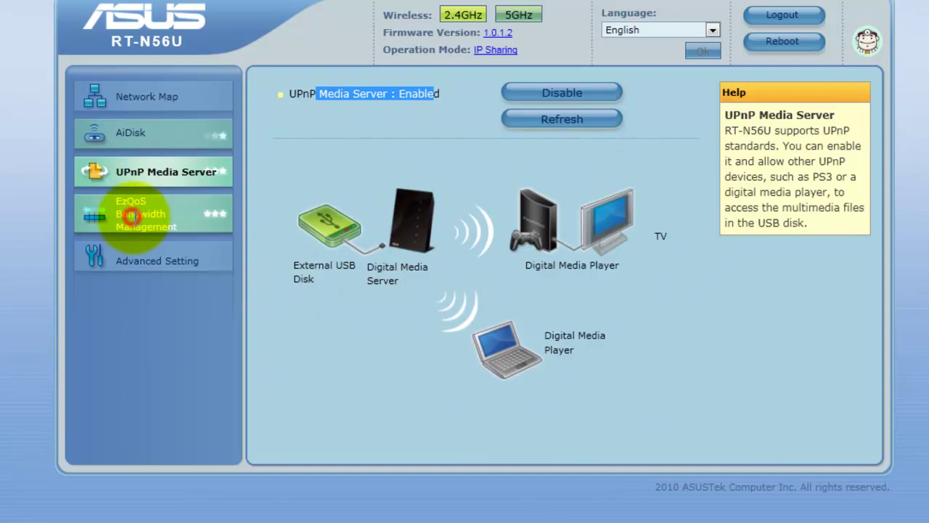
In EzQoS, toggle the Gaming Blaster, VoIP/Video Streaming and Internet Application priorities.
click(131, 213)
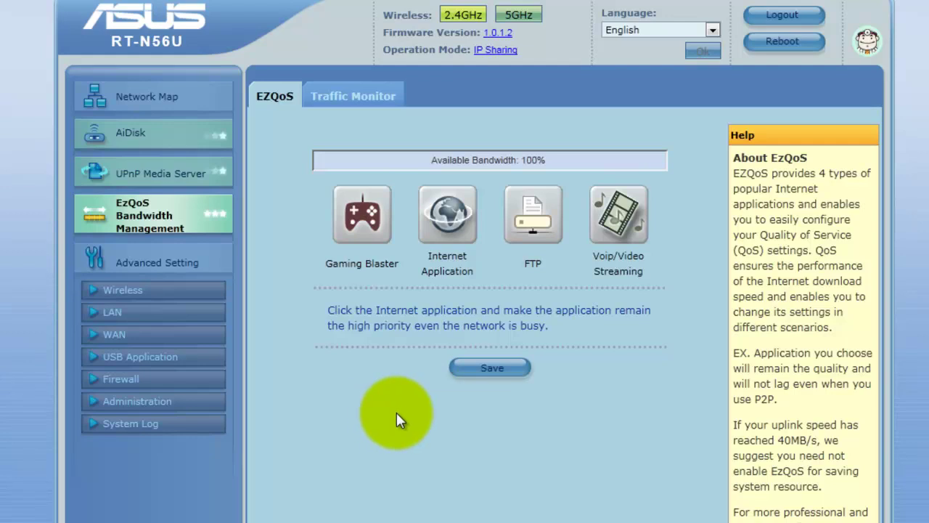
click(341, 220)
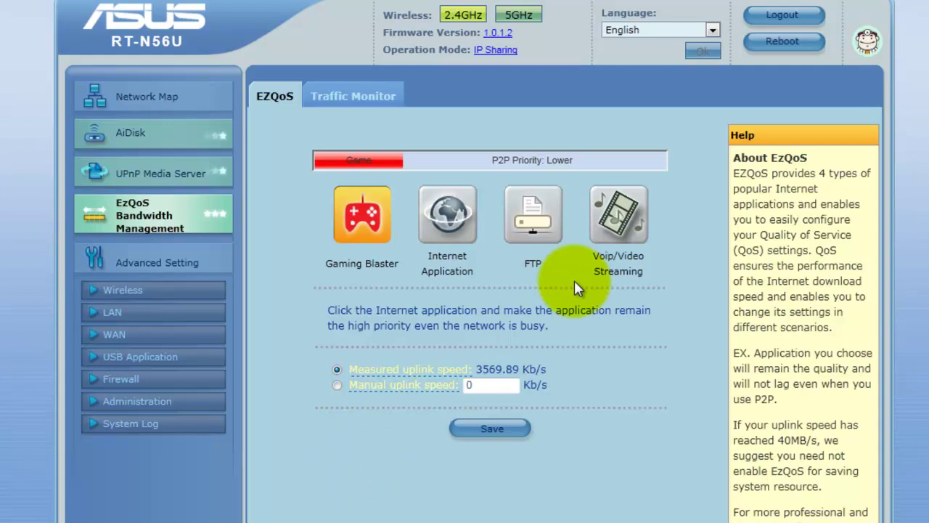
click(617, 212)
click(613, 211)
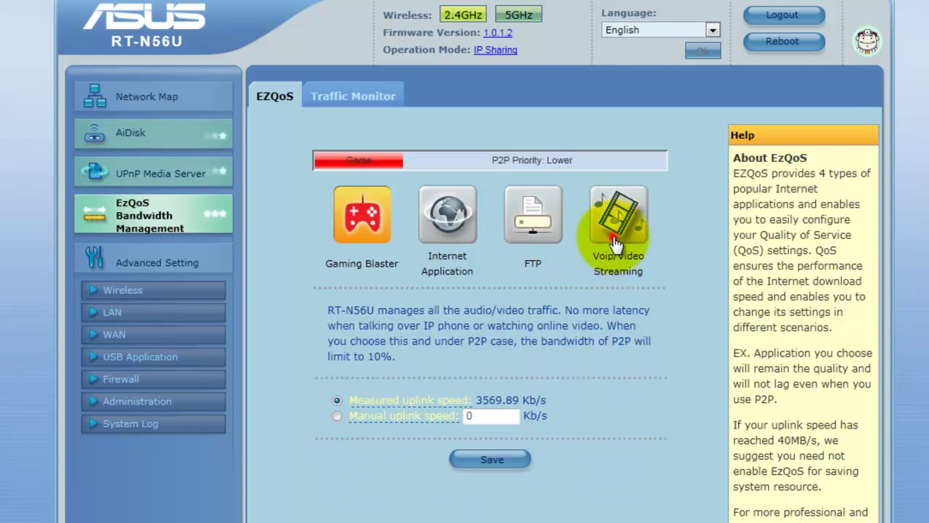
click(448, 214)
click(623, 221)
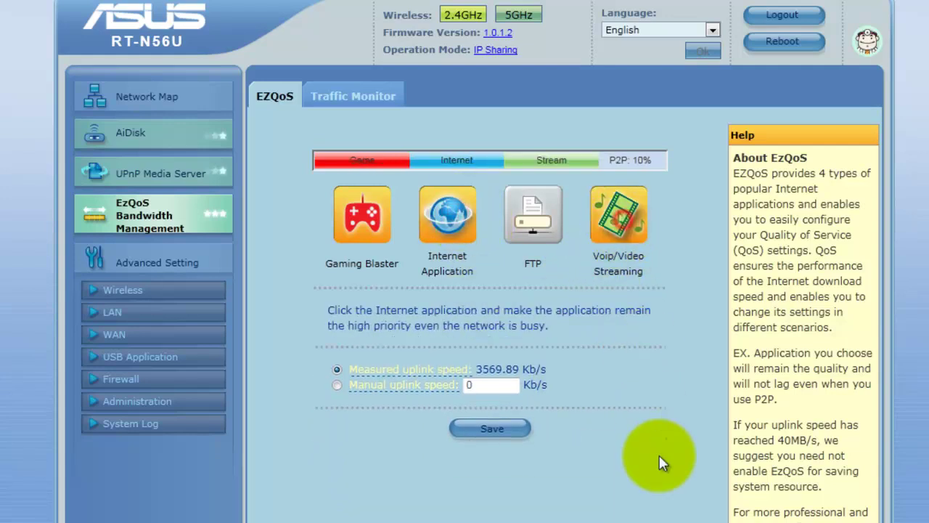
mouse_move(359, 225)
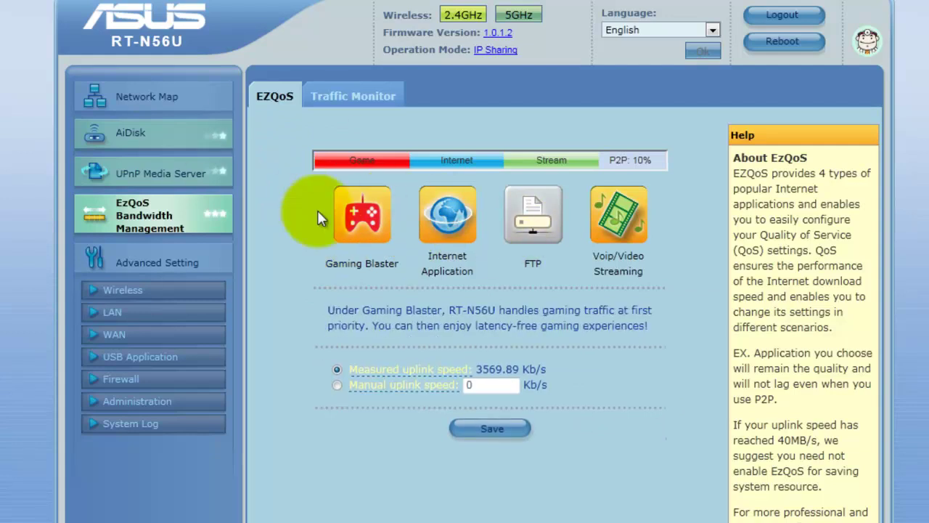
mouse_move(439, 259)
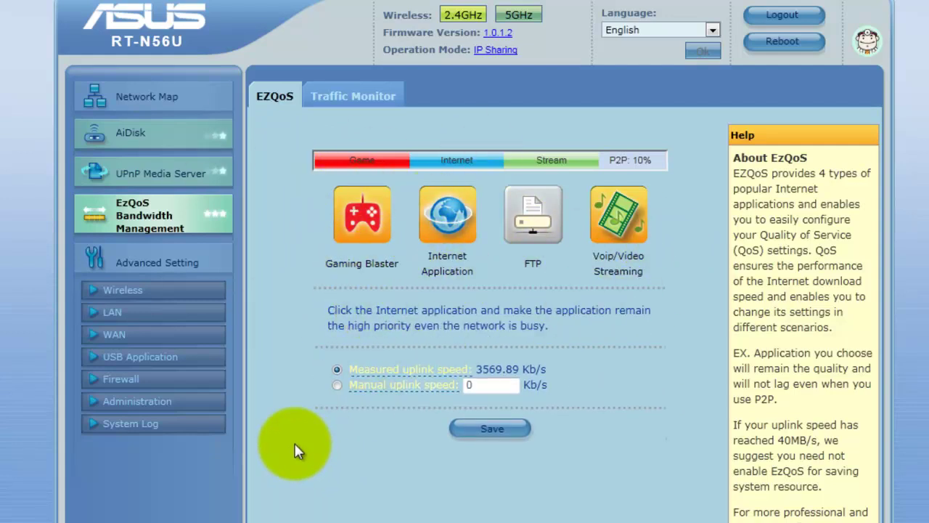
mouse_move(390, 210)
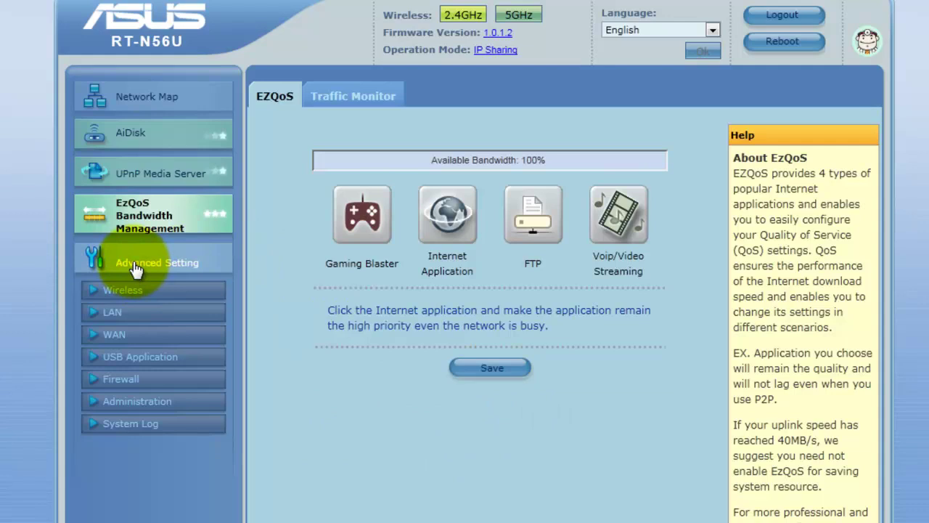
Browse the Advanced Setting Administration, System Log and Wireless links, then return to the Network Map.
click(168, 258)
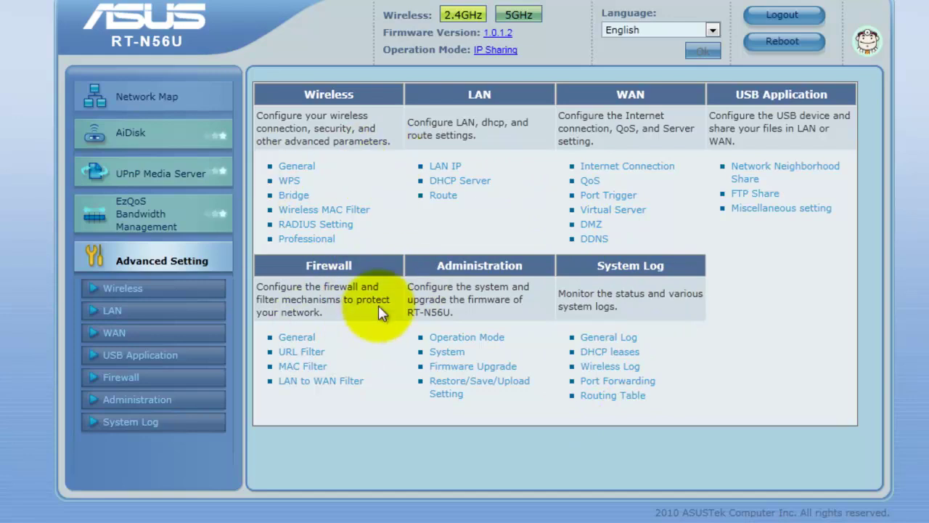
drag(488, 415, 424, 332)
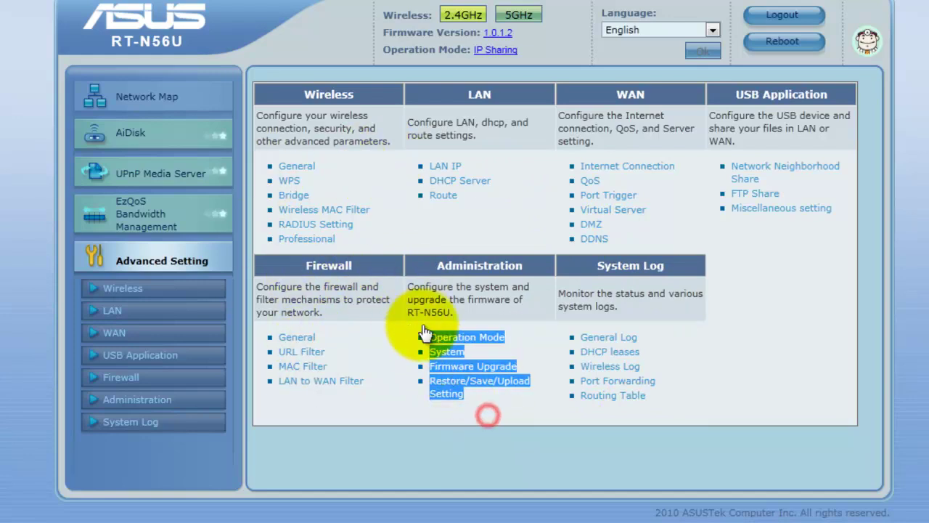
drag(674, 406, 566, 336)
click(790, 219)
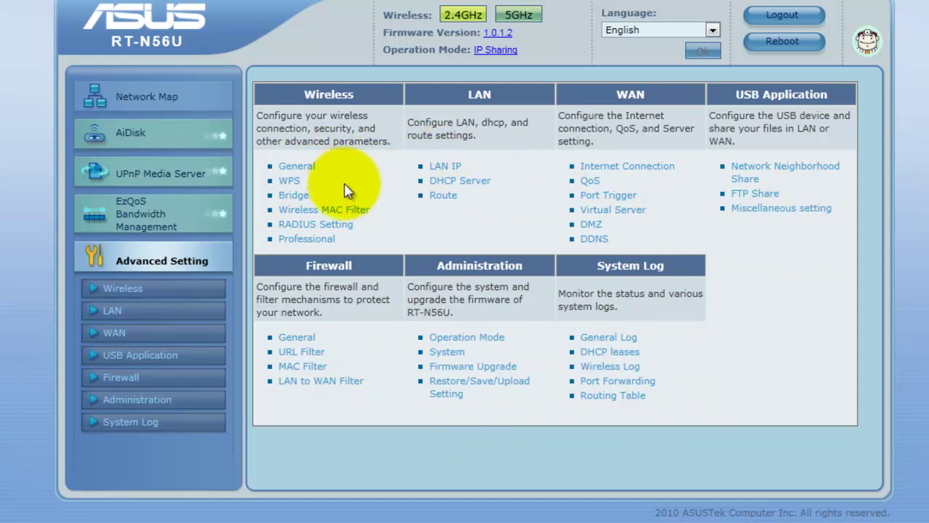
drag(350, 240, 269, 166)
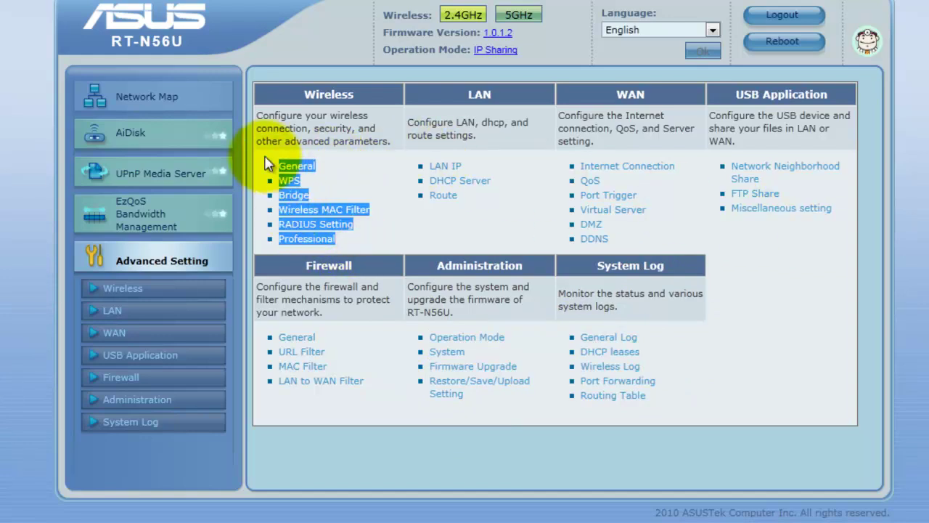
click(354, 246)
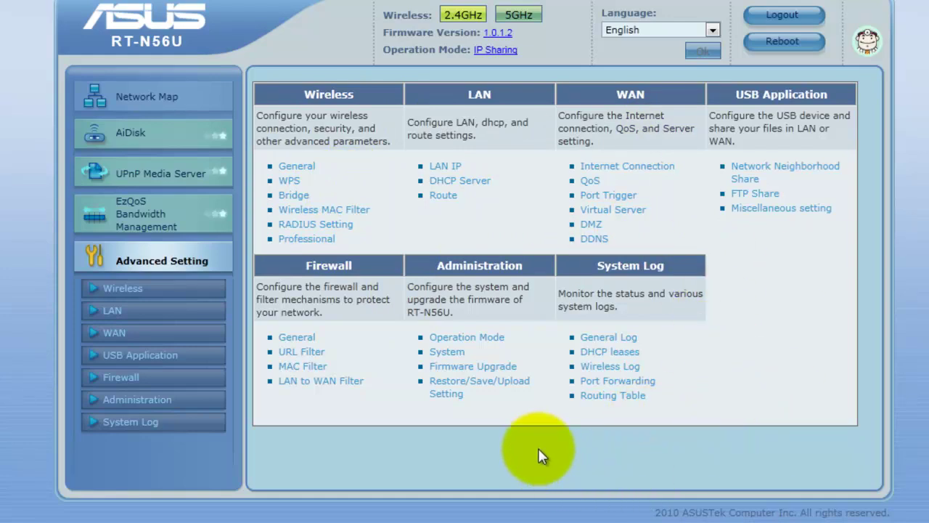
click(138, 100)
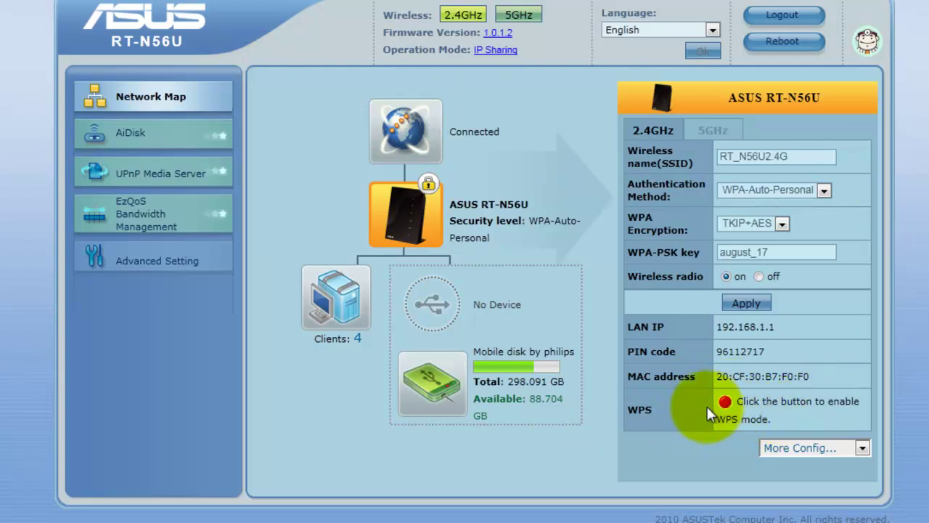
Start WPS pairing on the router and go to the Wireless WPS settings page.
click(725, 403)
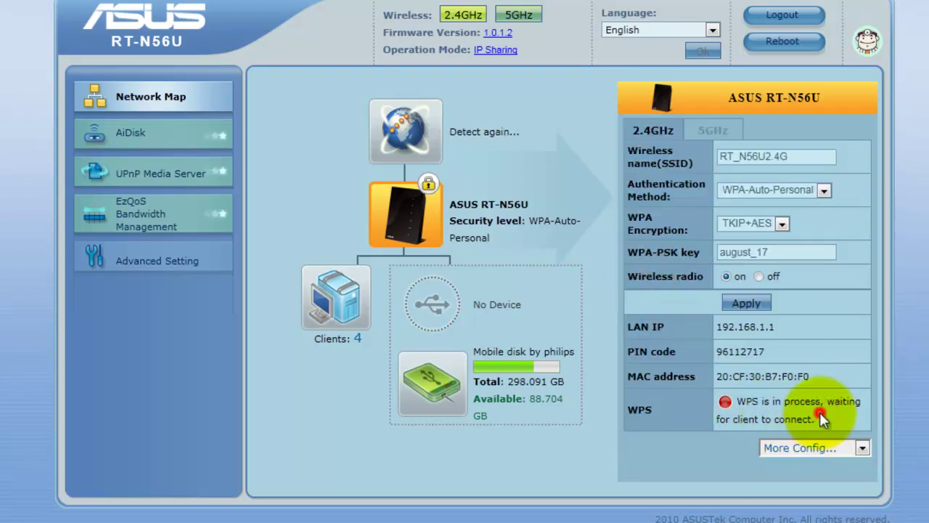
click(862, 448)
click(813, 493)
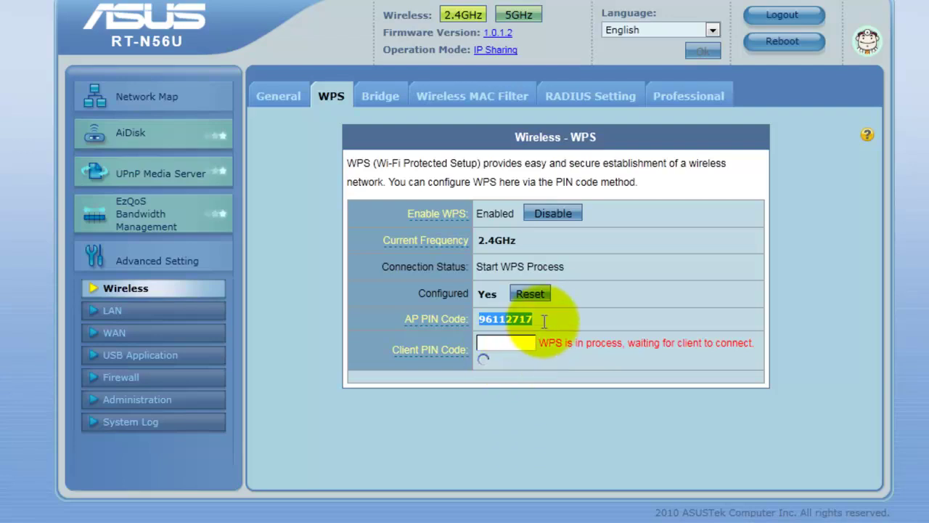
Highlight the AP PIN code shown on the WPS page.
drag(543, 317, 474, 319)
click(556, 429)
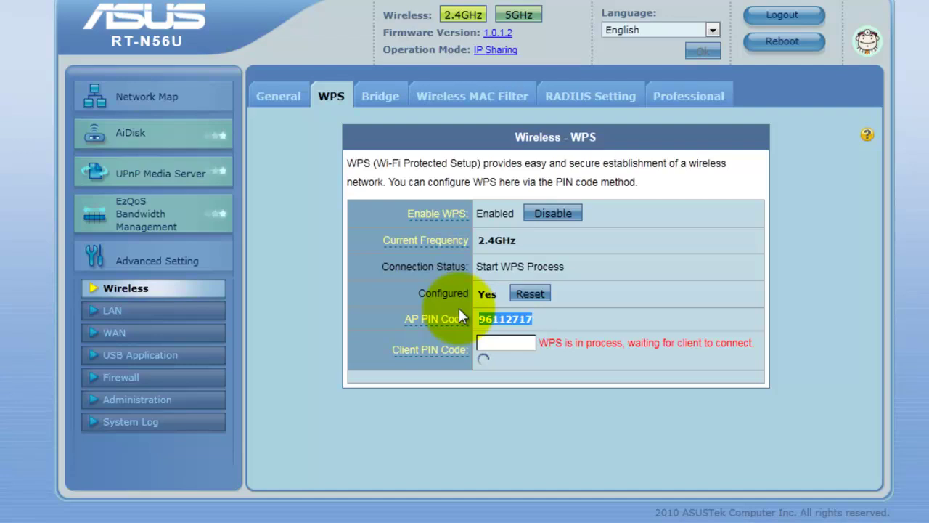
click(491, 346)
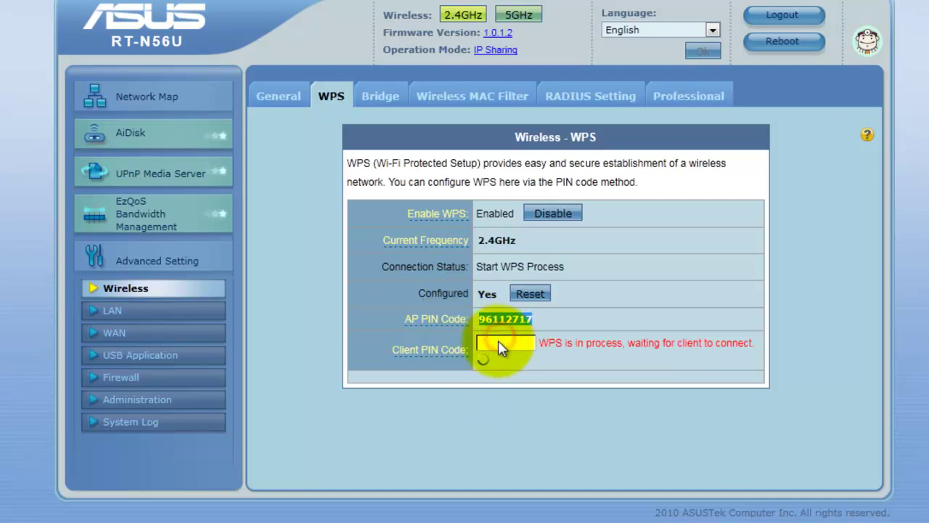
drag(480, 318, 570, 317)
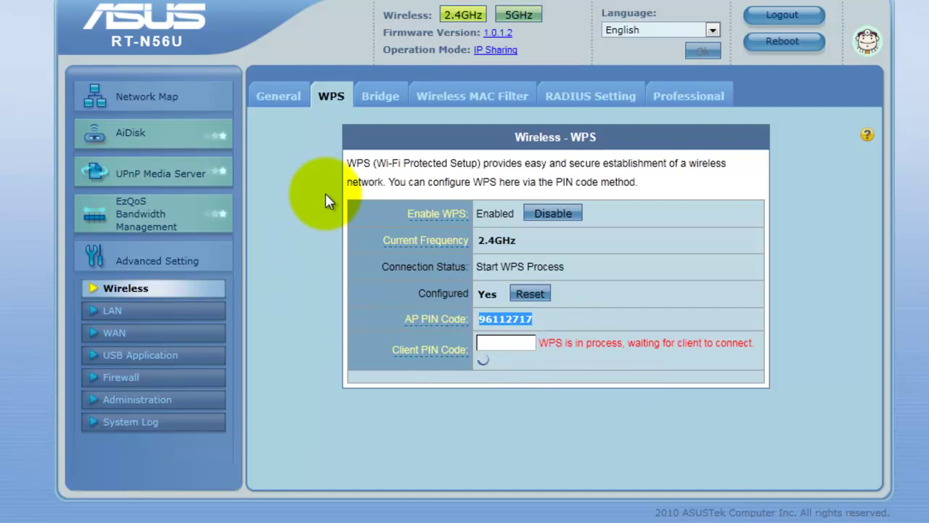
click(157, 260)
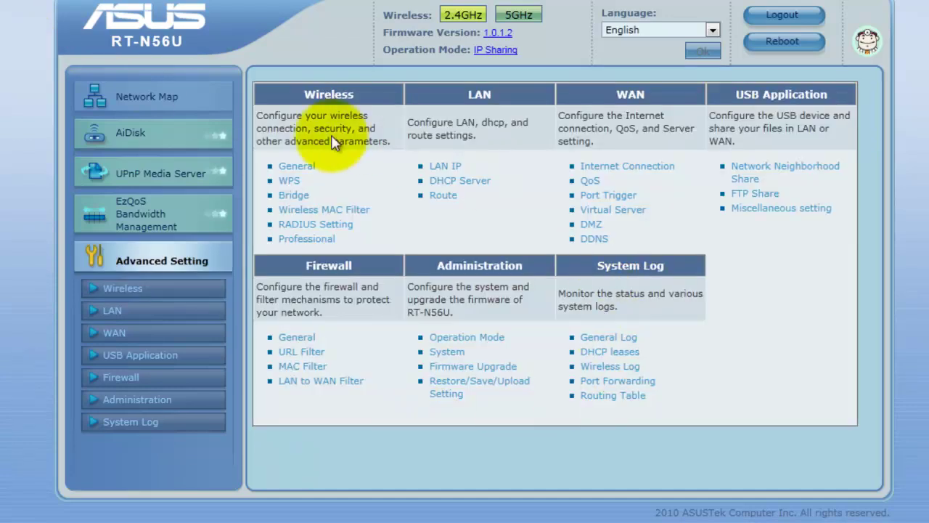